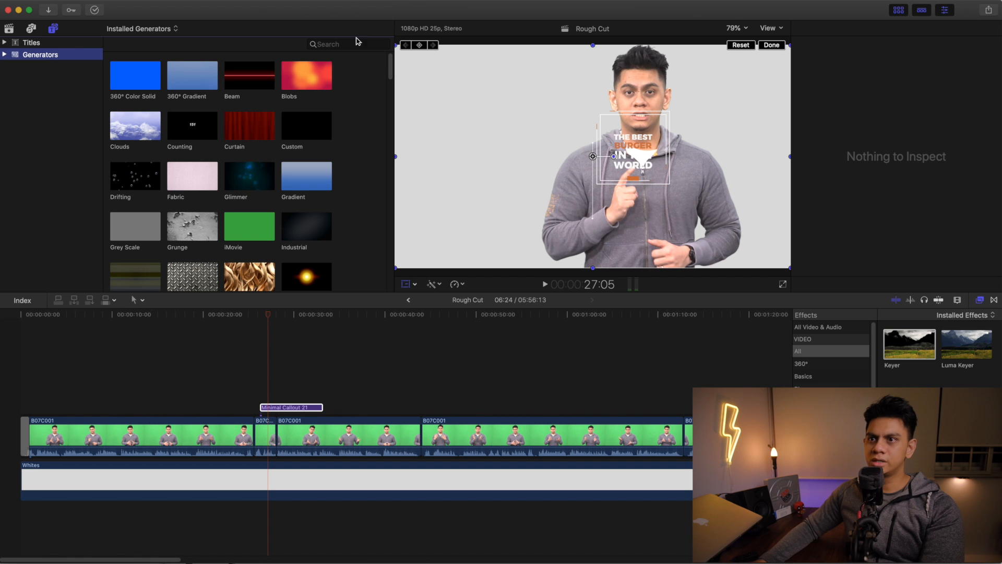
- Add the Custom generator to the timeline beneath the Minimal Callout 21 title, starting where the title starts
scroll(268, 185, "down", 5)
scroll(286, 160, "up", 3)
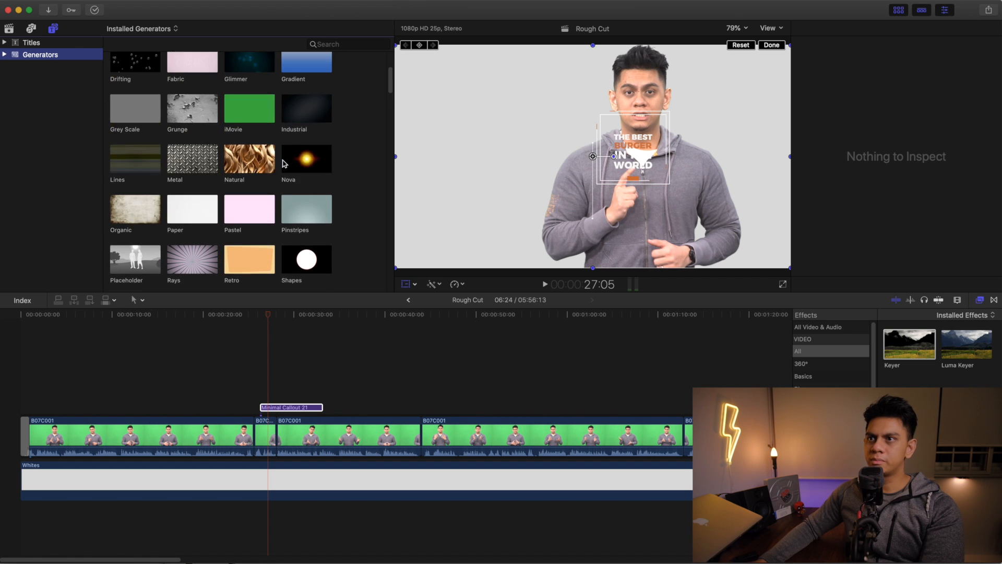
scroll(286, 159, "up", 3)
left_click(309, 126)
left_click_drag(309, 126, 265, 388)
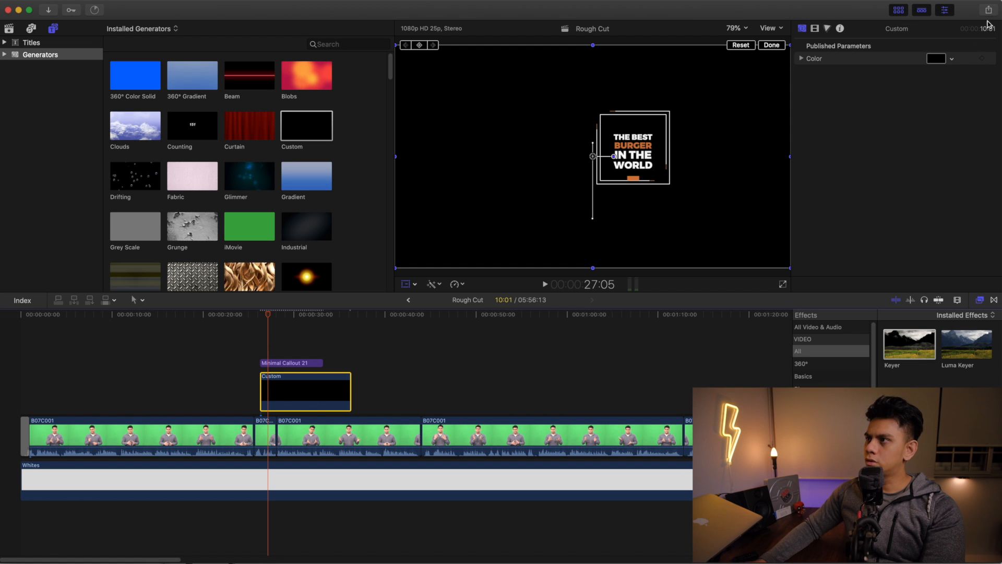
- Color the Custom generator bright blue and trim its end to line up with the end of the callout title
left_click(953, 60)
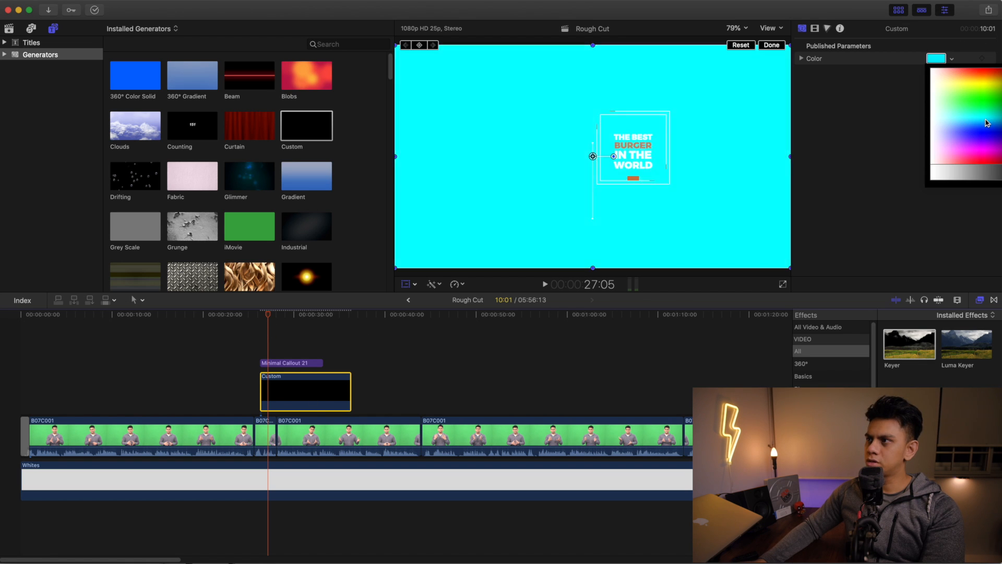
left_click(985, 126)
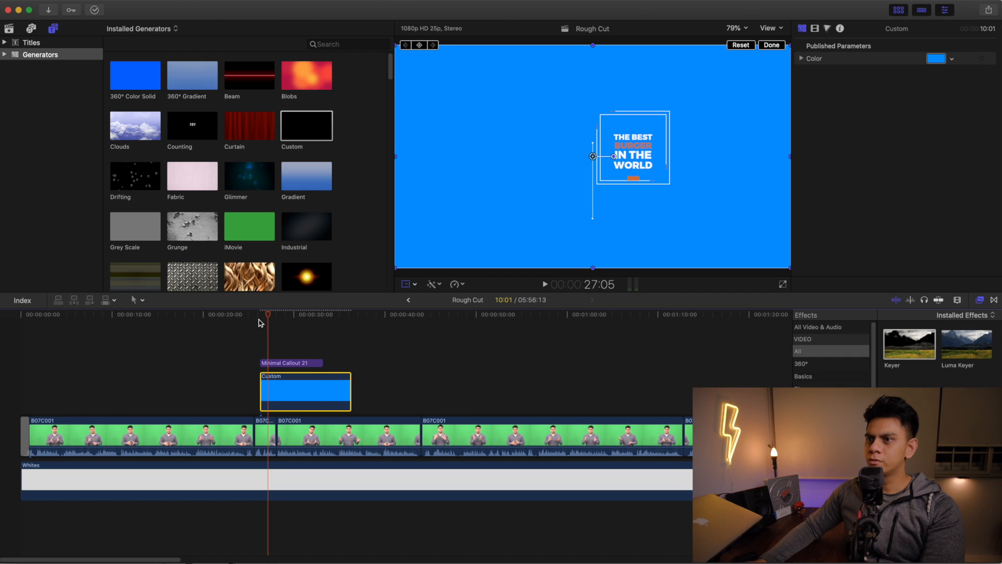
left_click_drag(347, 388, 322, 385)
left_click_drag(274, 314, 274, 315)
- Replace the callout title's text with "MAKE COURSE ADJUSTMENTS", placing "ADJUSTMENTS" on the second line
left_click(279, 362)
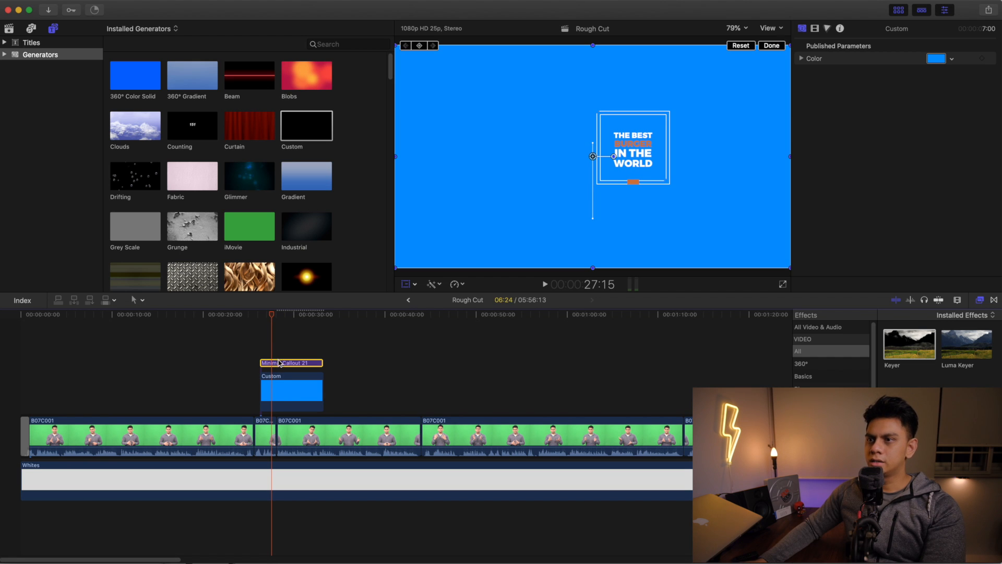
left_click(294, 362)
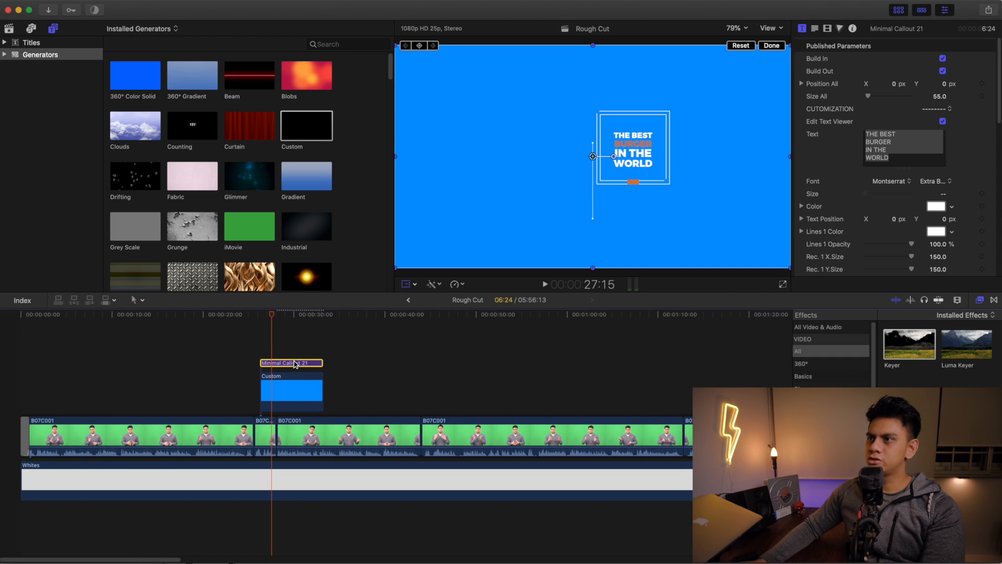
left_click(880, 150)
left_click_drag(903, 159, 856, 132)
type("MAKE CO")
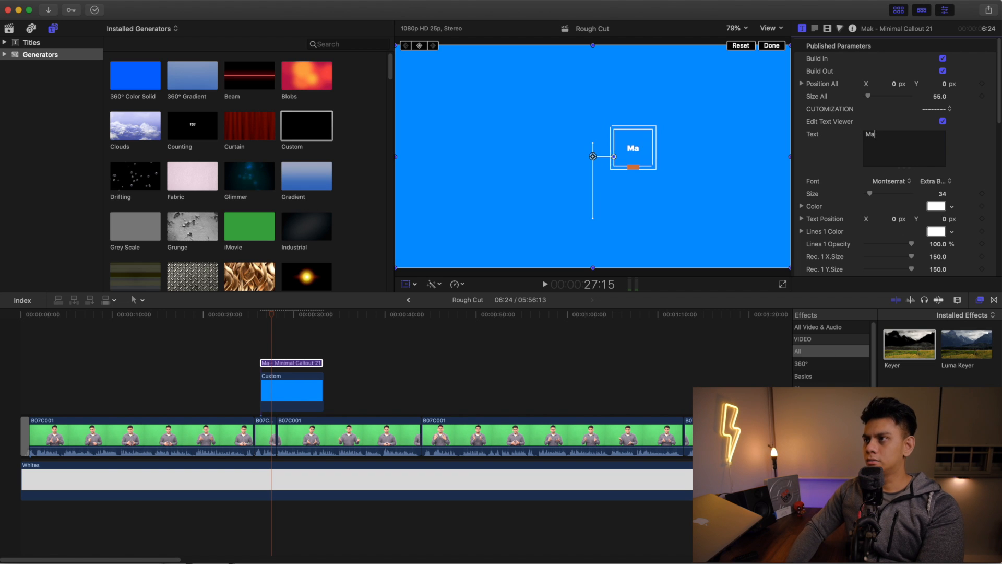
type("URSE")
key("Return")
type("ADJUSTMENAT")
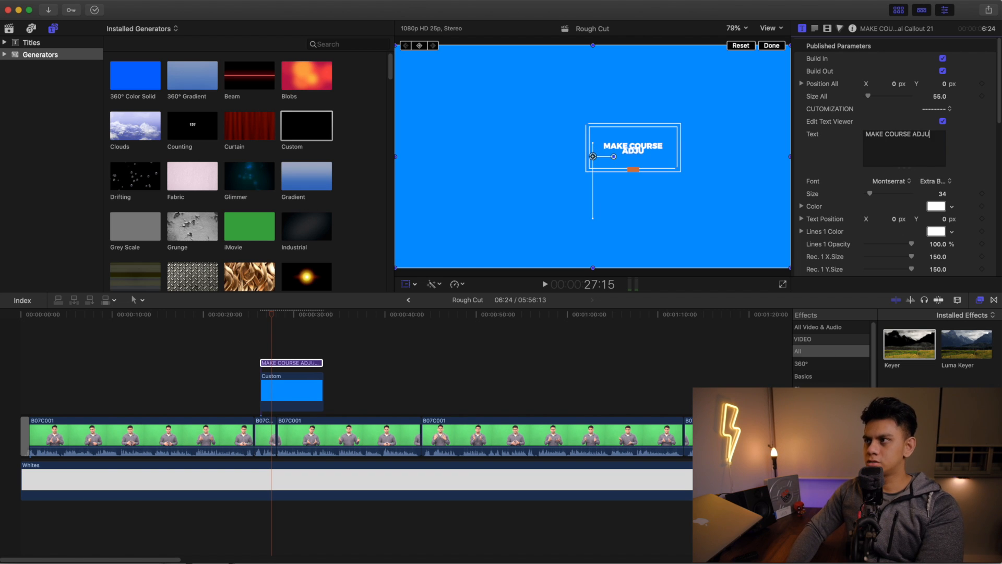
key("BackSpace")
key("BackSpace")
type("TS")
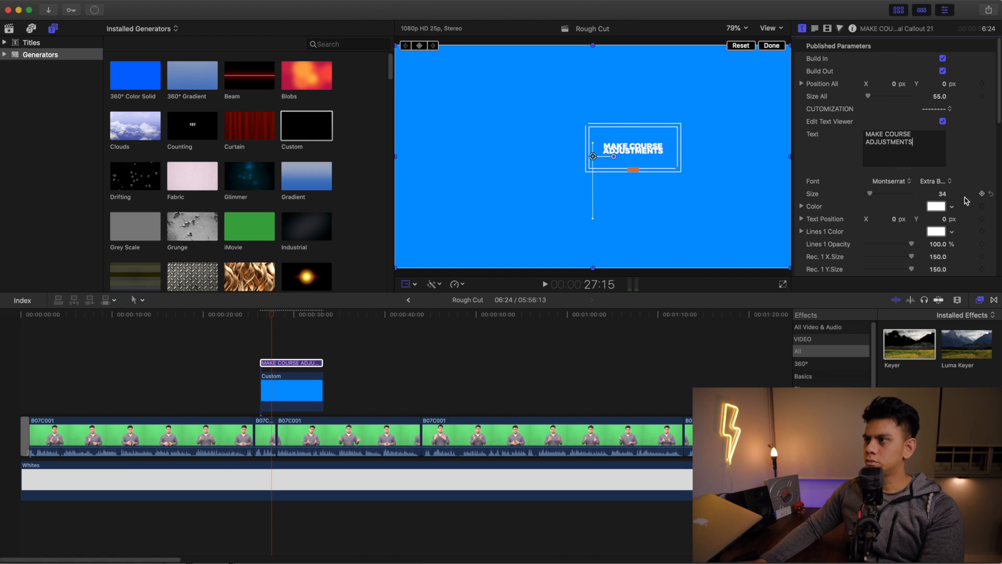
- Set the callout text to size 38.88 and change its font to Avenir Next Medium Italic
left_click_drag(942, 196, 939, 196)
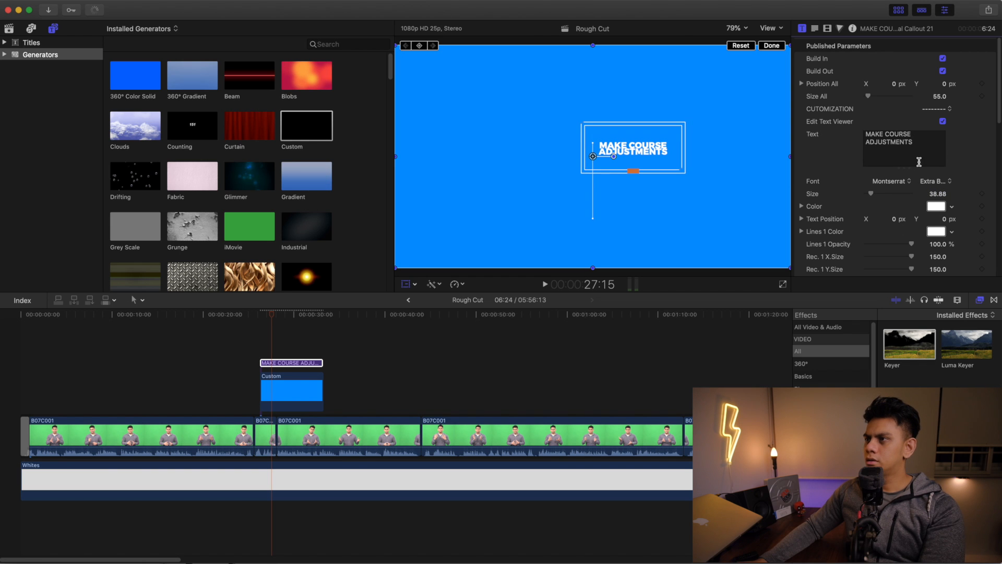
left_click(906, 188)
scroll(896, 193, "up", 20)
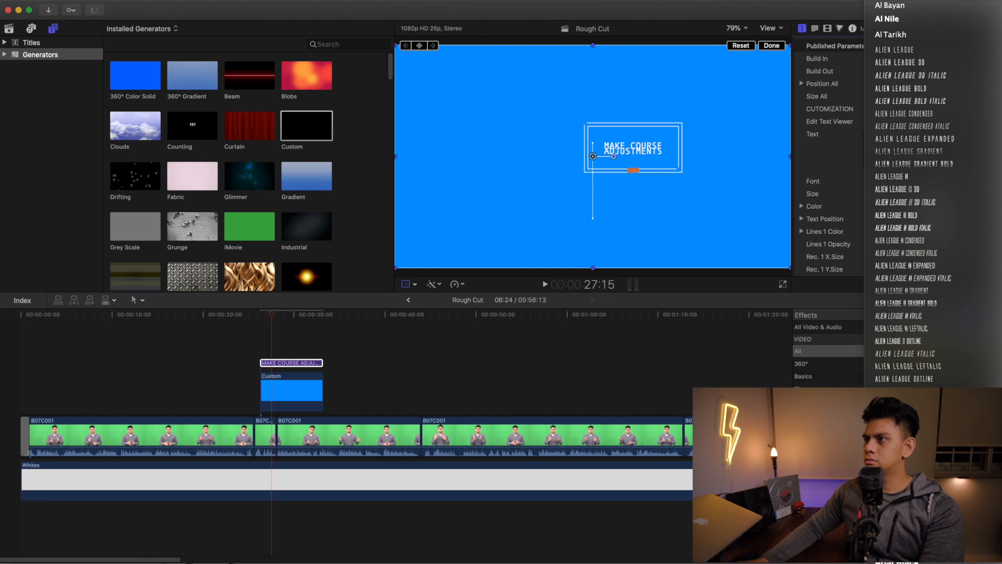
scroll(943, 282, "down", 10)
scroll(943, 285, "down", 5)
scroll(941, 282, "up", 5)
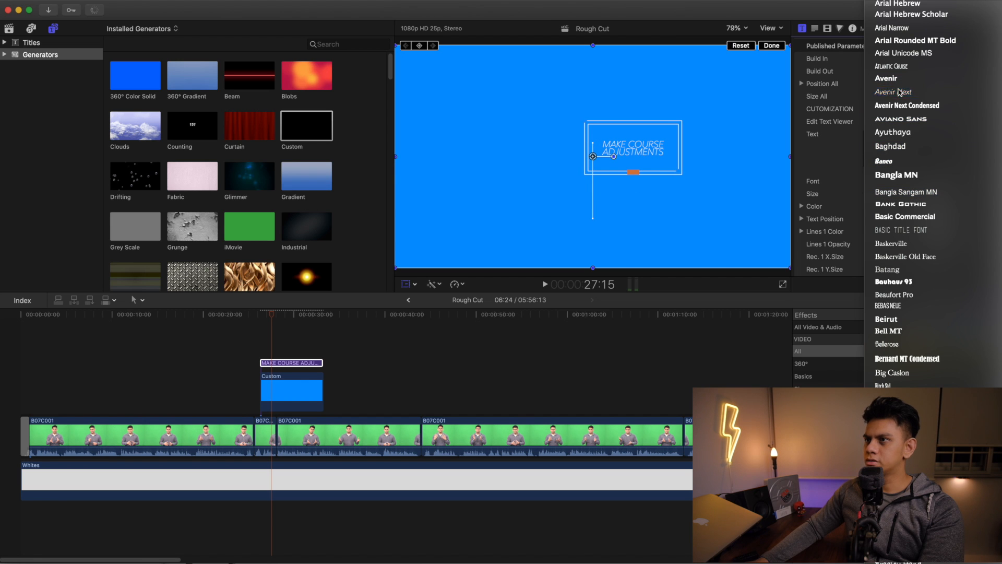
left_click(900, 92)
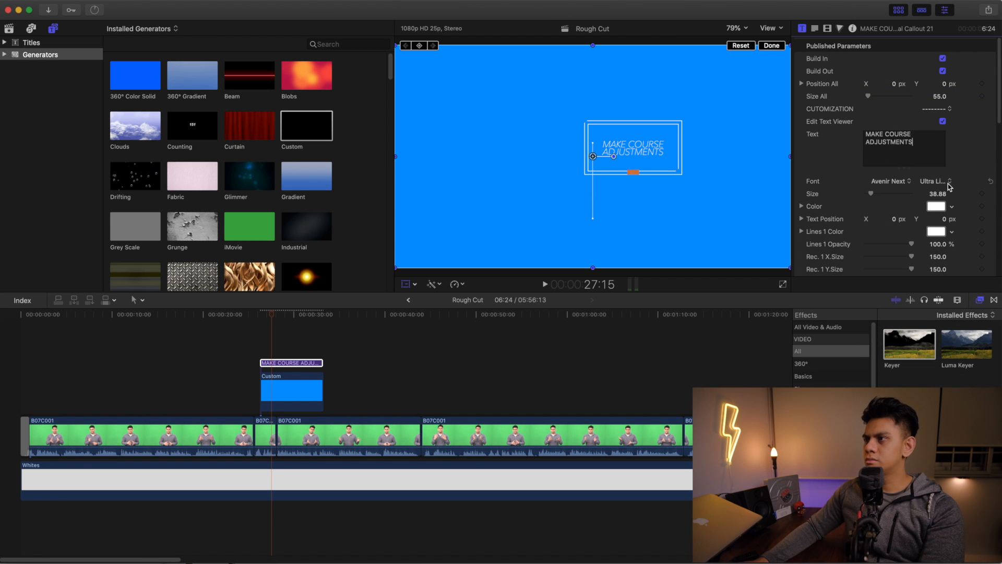
left_click(948, 185)
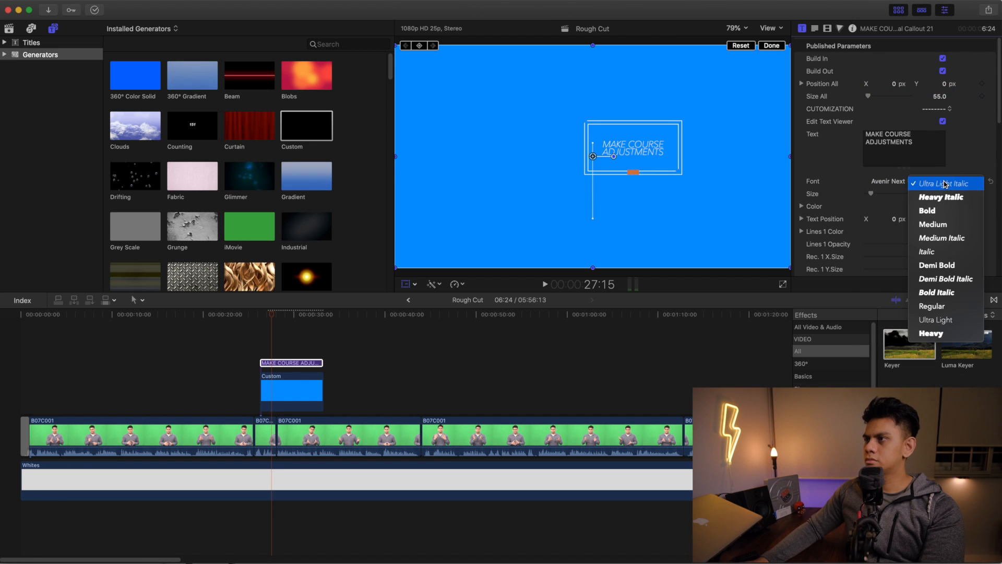
left_click(942, 238)
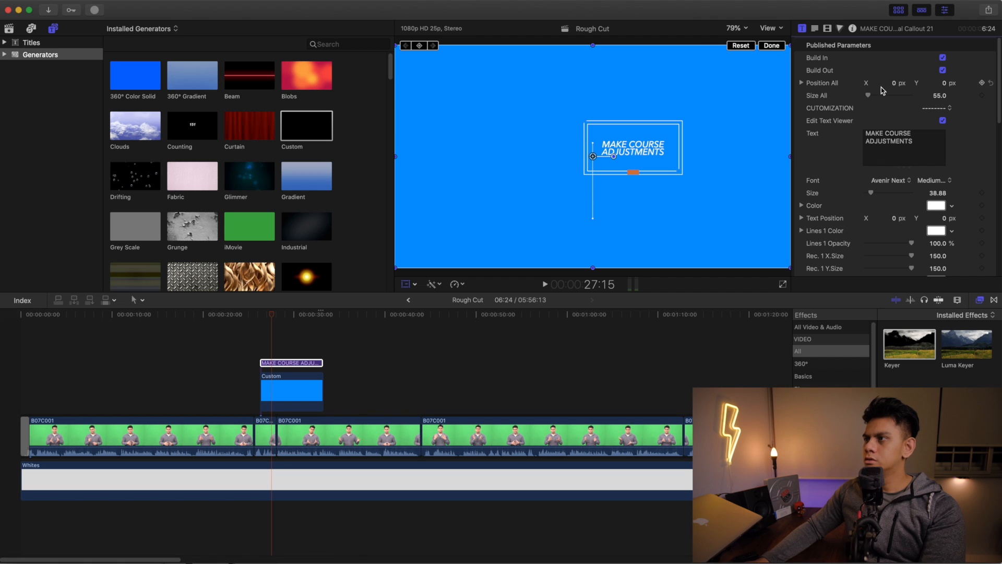
- Reposition the whole callout by setting Position All to X 0.04 px and Y 0.12 px
mouse_move(894, 87)
left_mouse_down()
mouse_move(908, 87)
mouse_move(885, 86)
mouse_move(895, 87)
left_mouse_up()
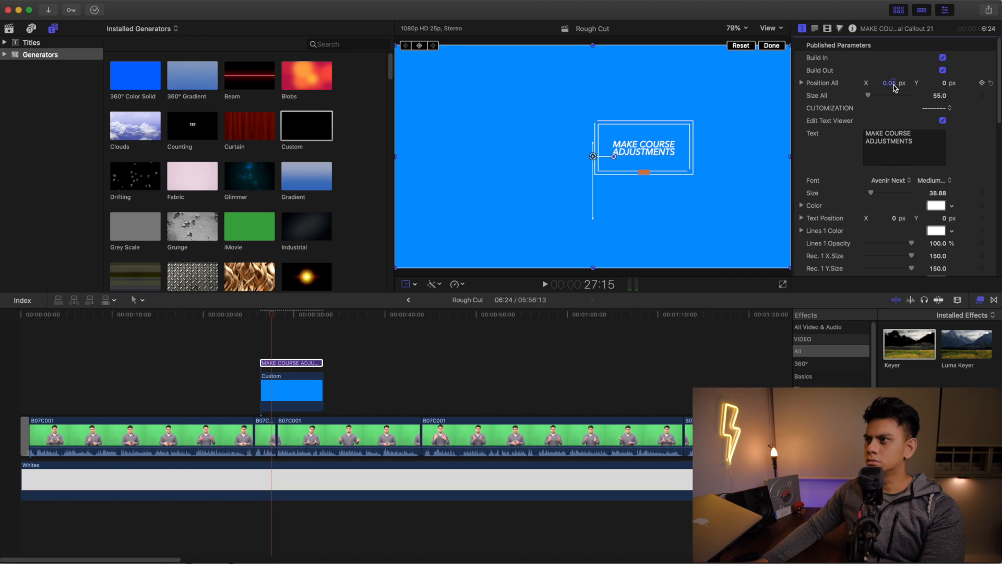
left_click_drag(890, 84, 945, 82)
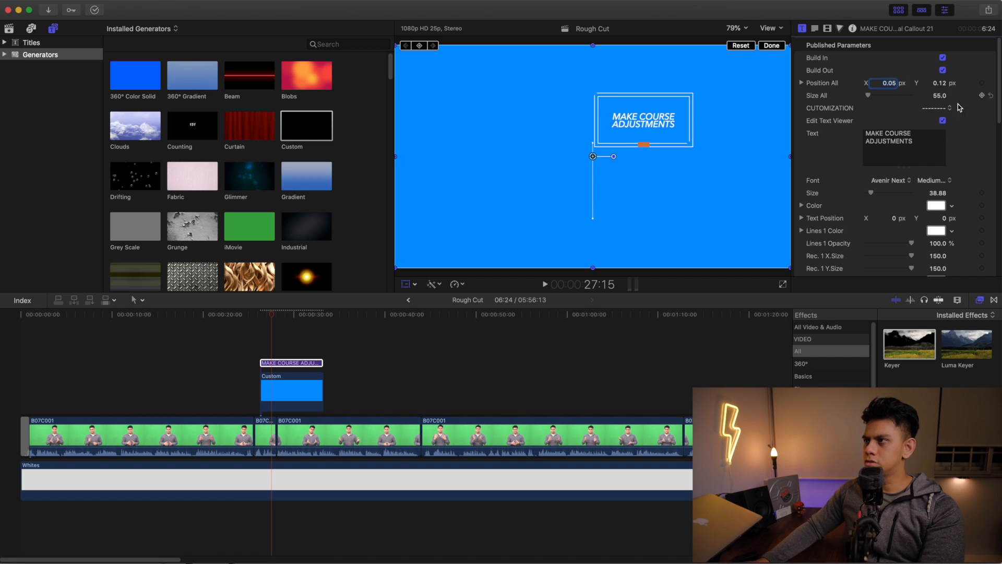
type("0.07")
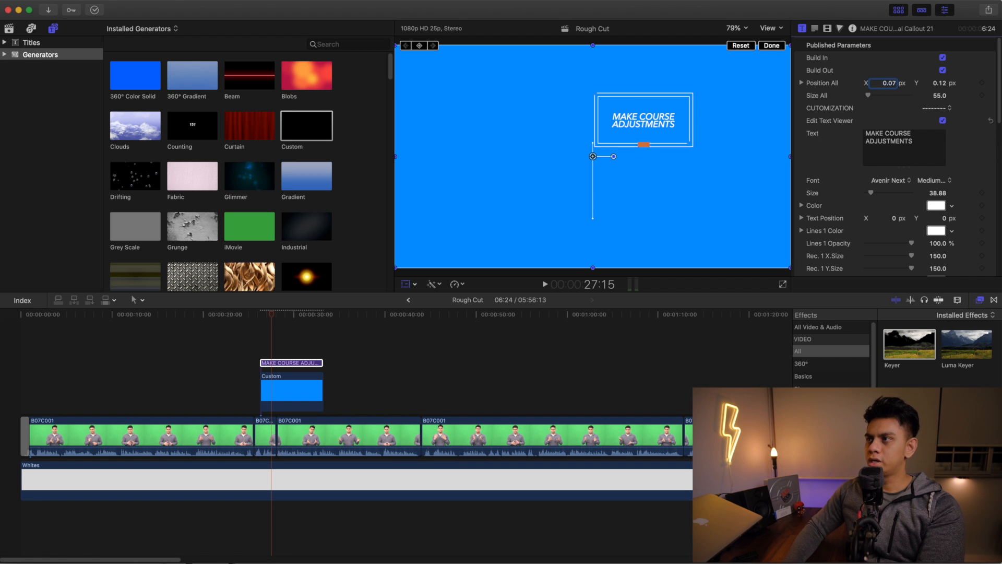
key("Return")
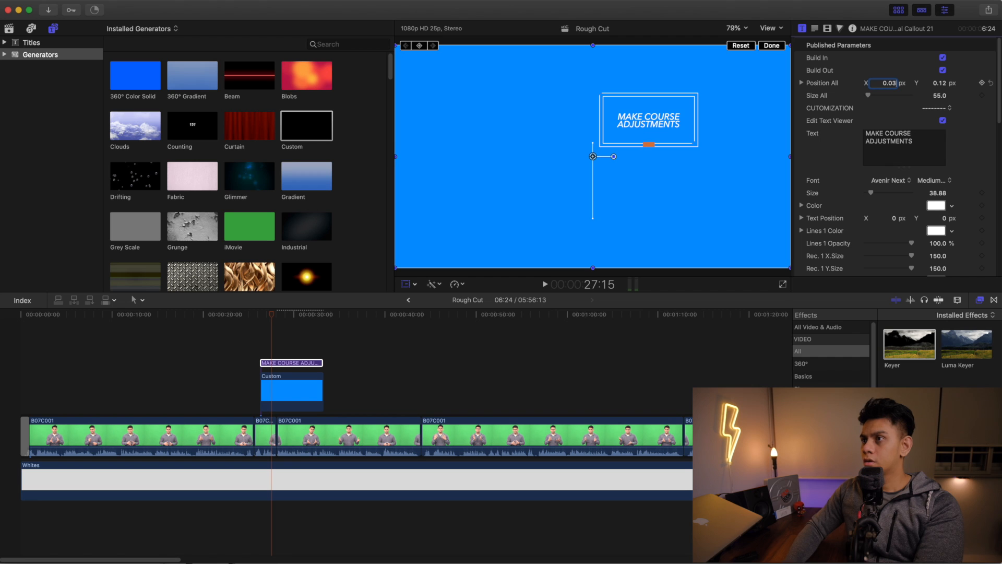
key("Return")
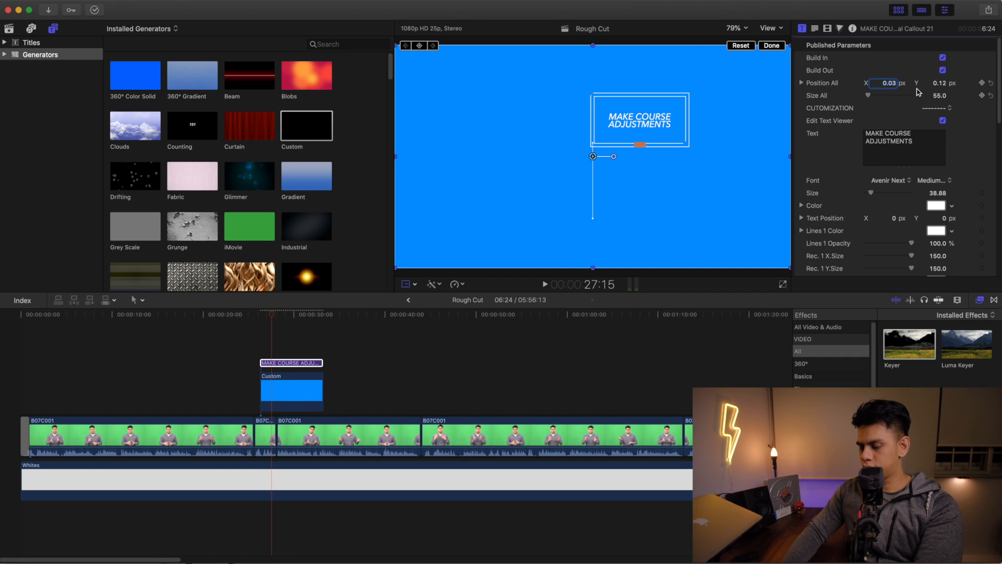
key("Return")
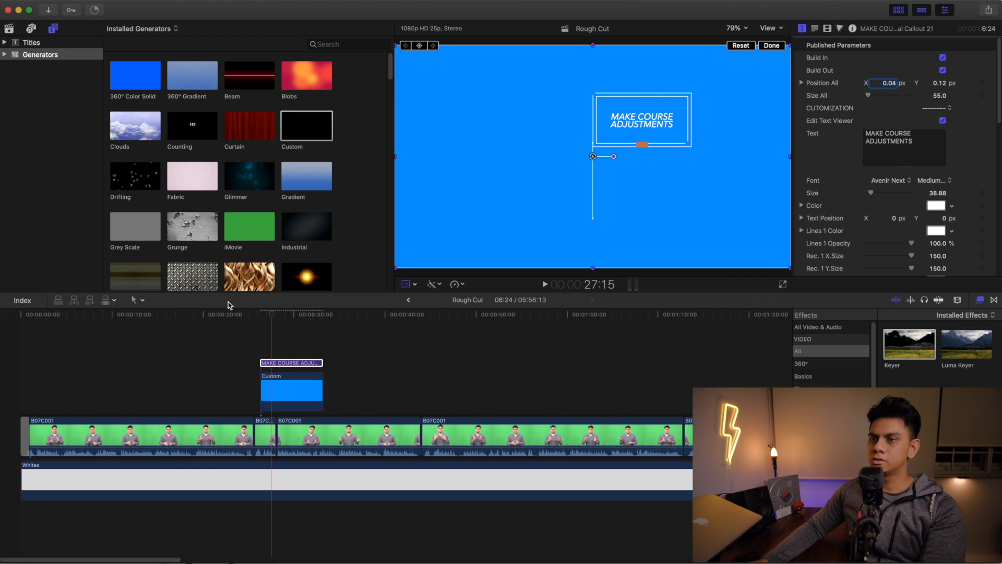
- Play through the callout section, then shorten the title and the blue generator from their ends to about 4:07
left_click(256, 317)
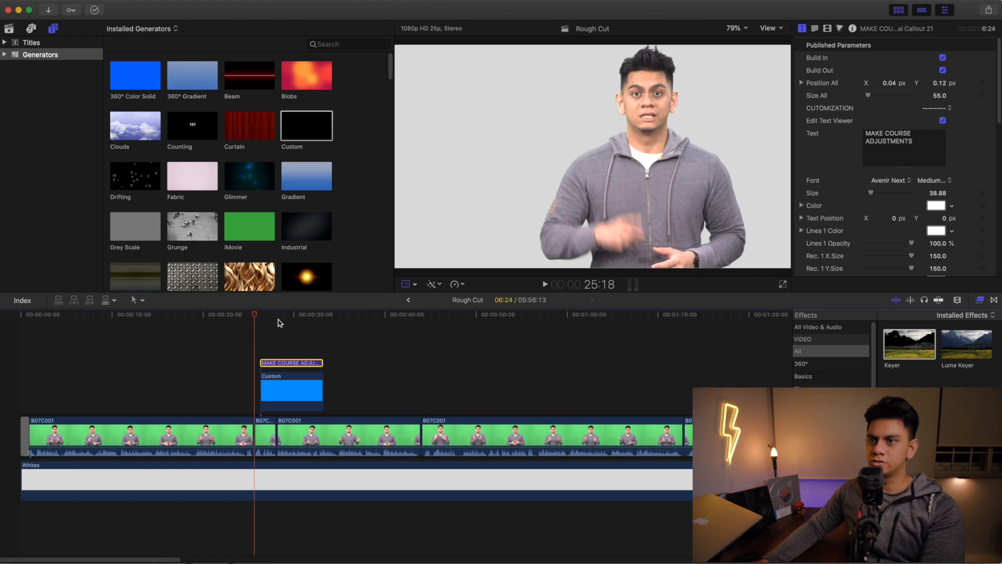
left_click_drag(252, 317, 249, 318)
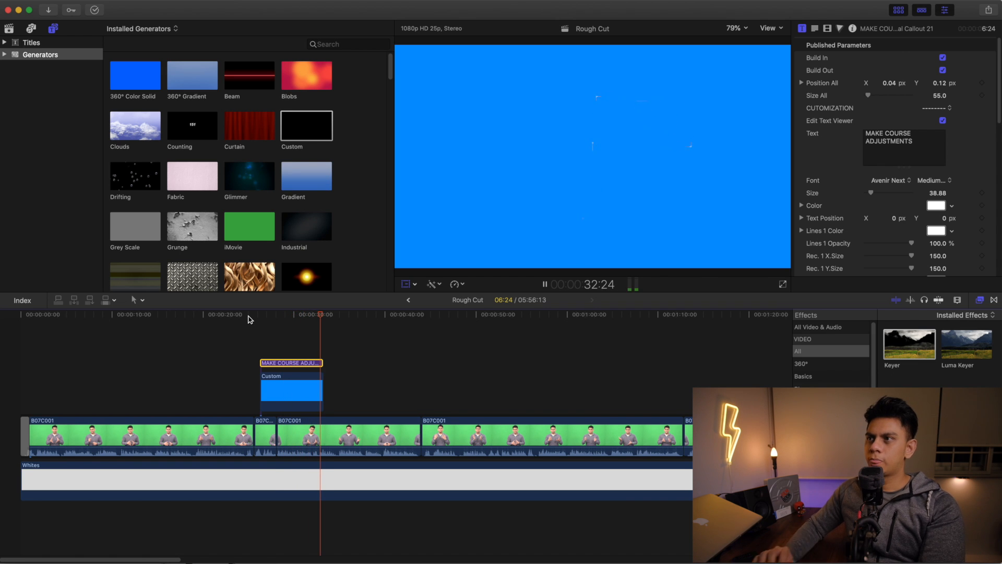
key("space")
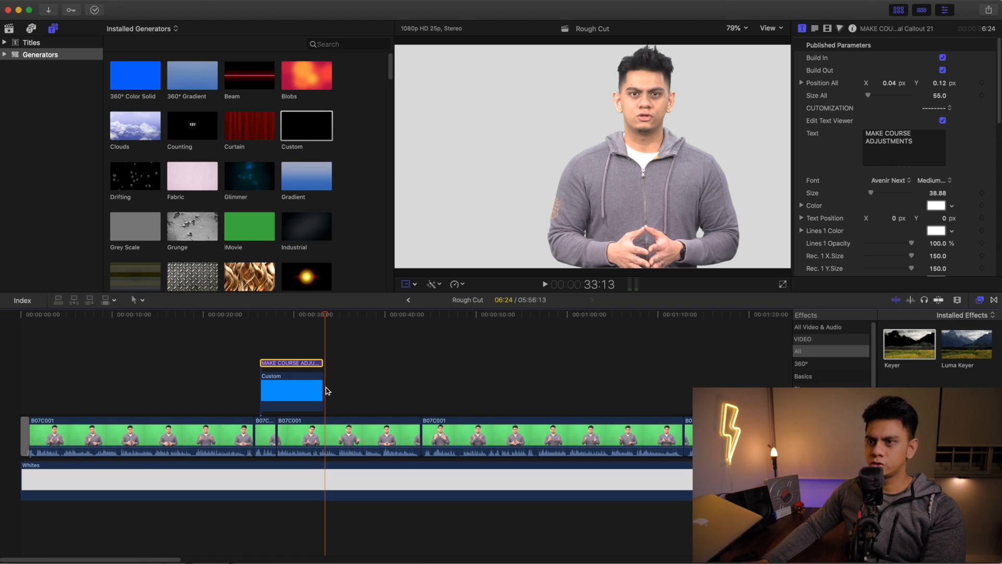
left_click_drag(321, 389, 295, 397)
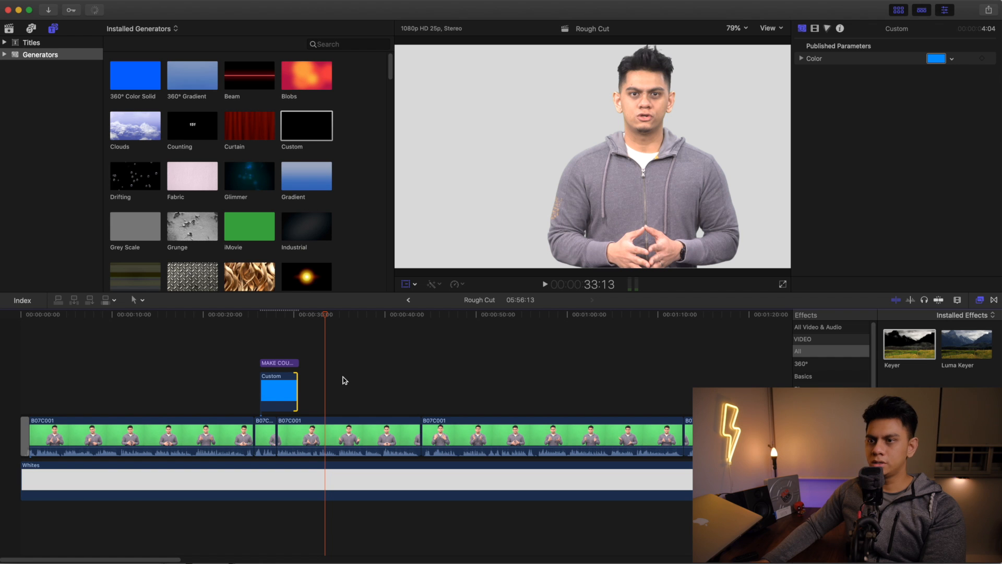
key("super+equal")
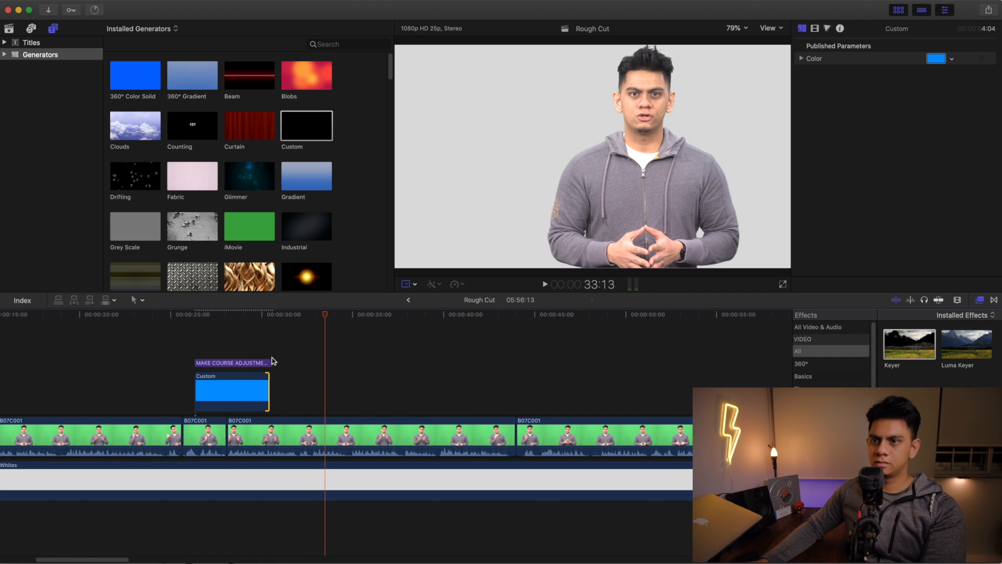
left_click_drag(268, 395, 271, 395)
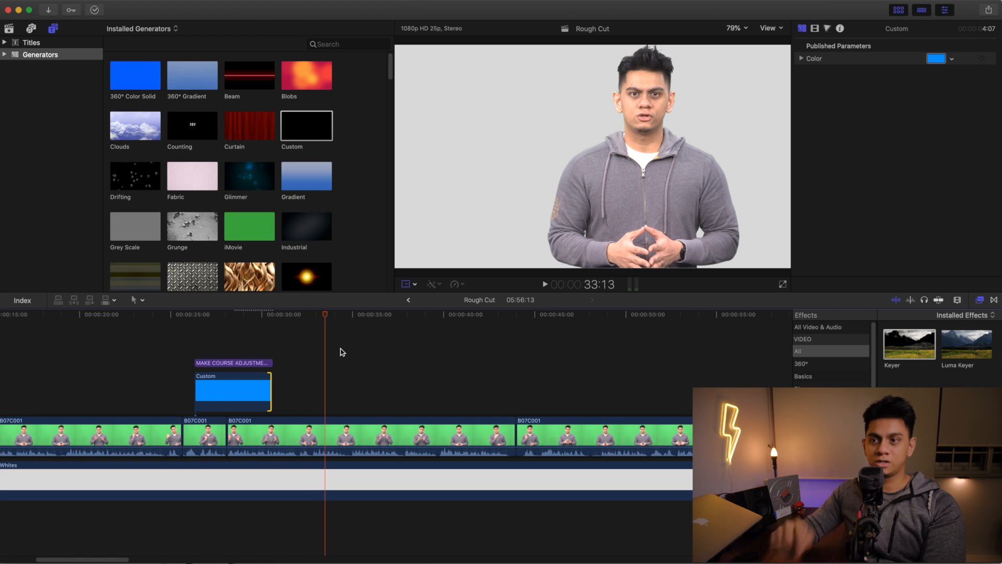
- Move the title and blue generator together to start at the cut where the second B07C001 clip begins
left_click(249, 370)
left_click_drag(249, 370, 276, 393)
left_click_drag(200, 395, 198, 395)
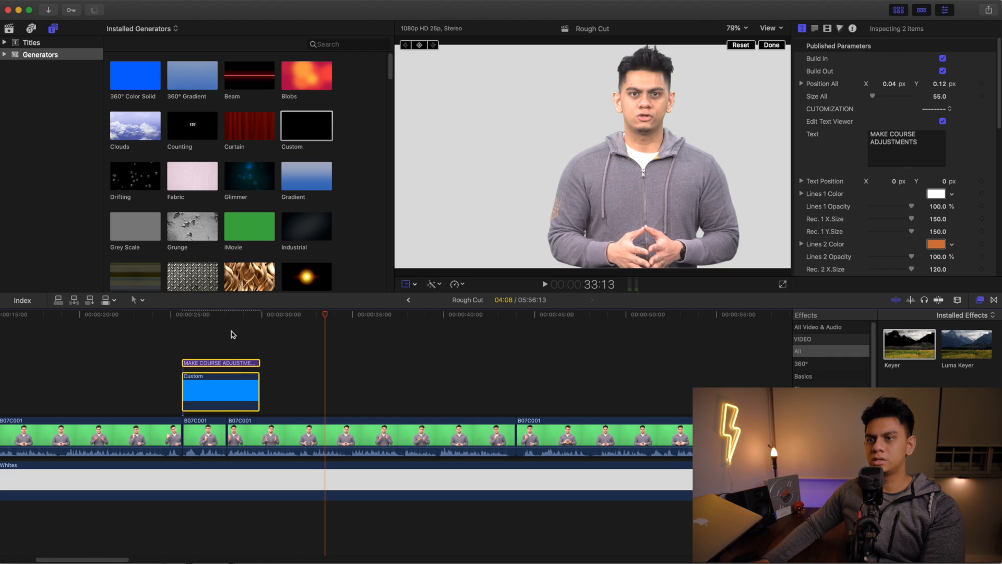
- Play back the moved callout, trim the ends of the title and blue generator slightly, and return the playhead to just before them
left_click(163, 316)
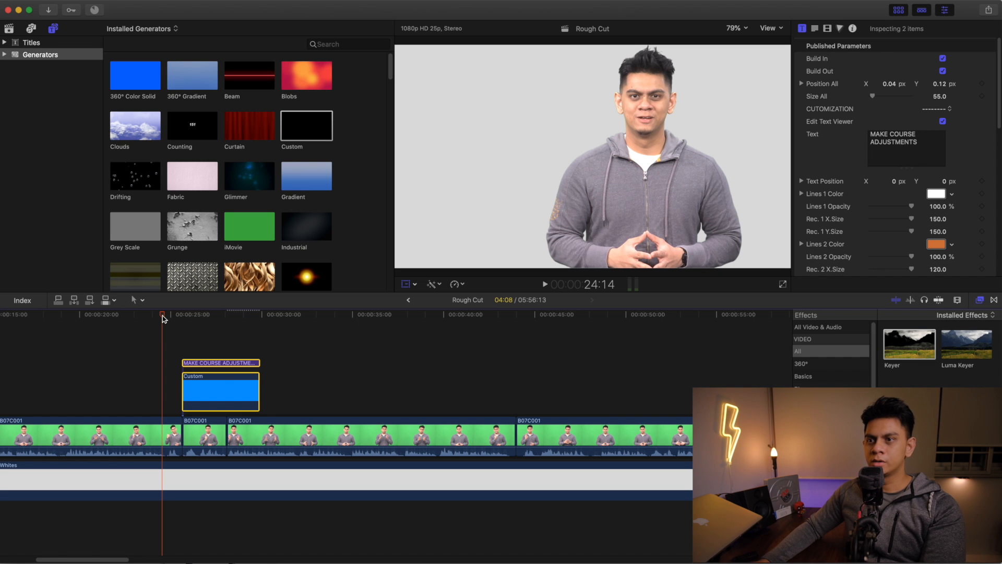
key("space")
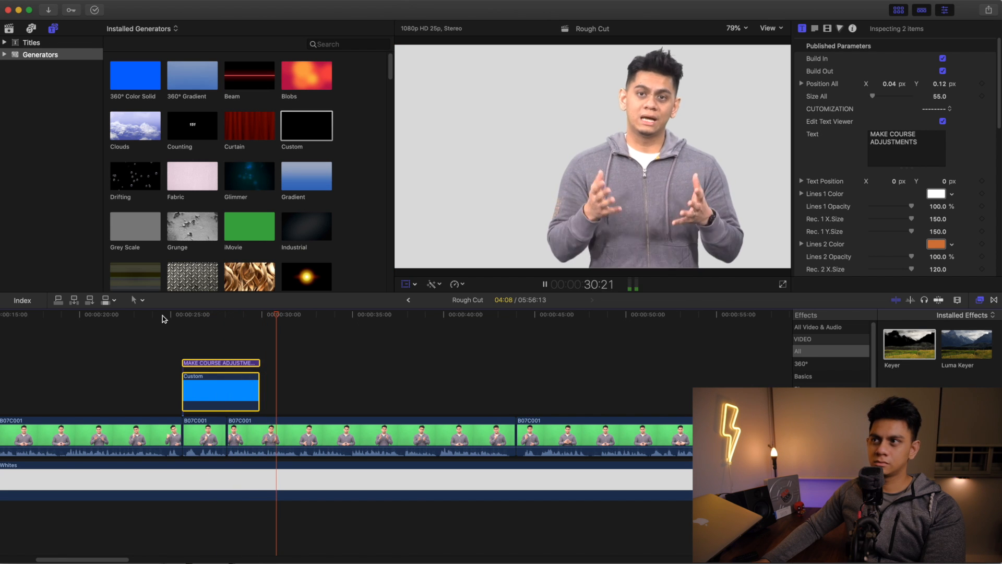
key("space")
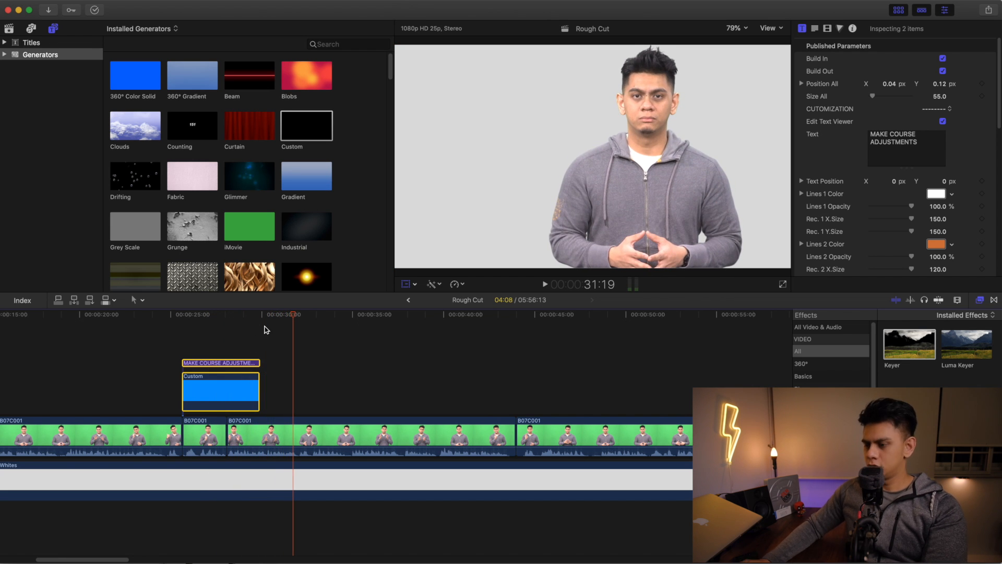
key("super+equal")
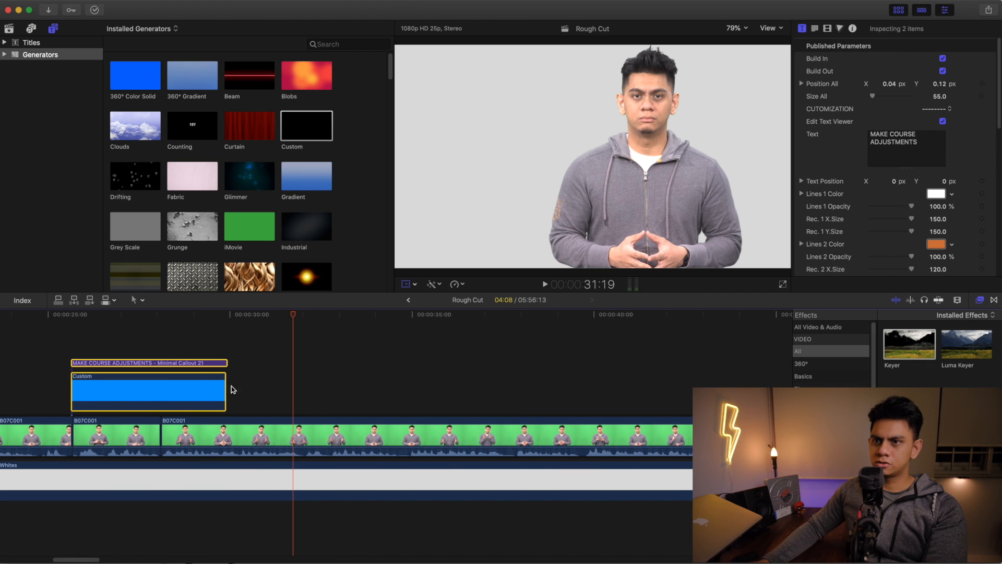
left_click_drag(225, 389, 214, 362)
left_click_drag(291, 321, 55, 327)
key("super+minus")
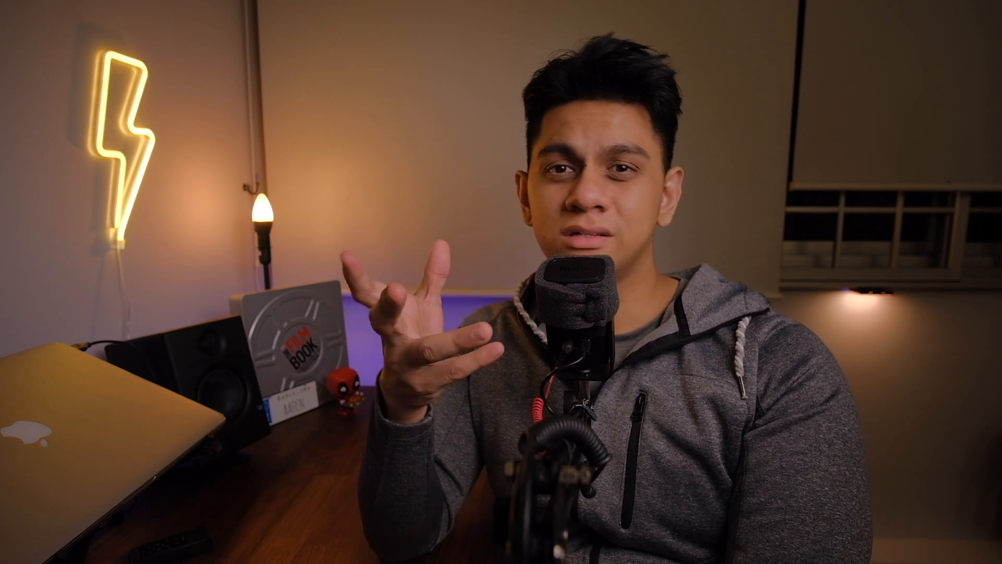